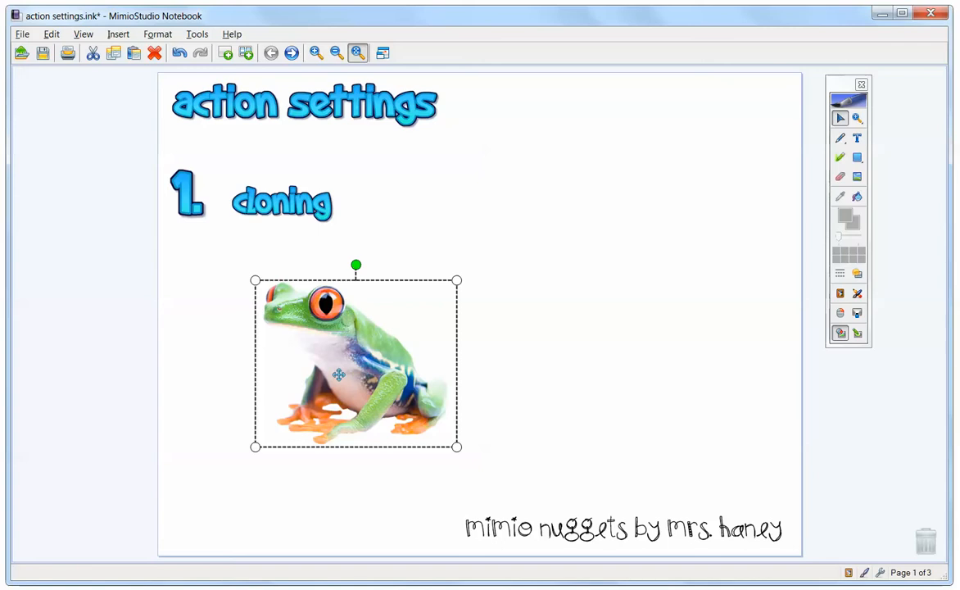
Set the frog image's action settings to the On Drag action with the Clone feature
{"action": "right_click", "coordinate": [340, 379]}
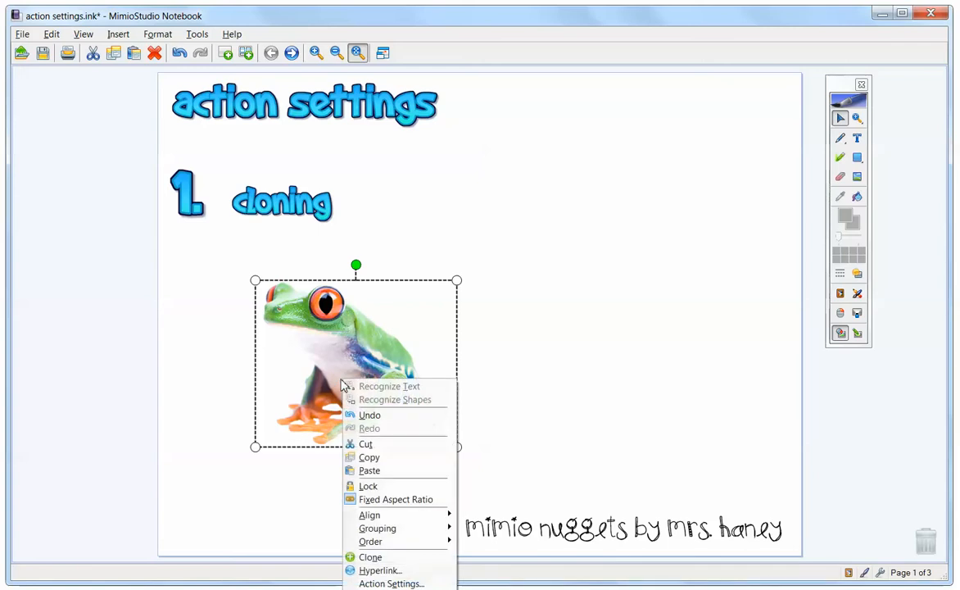
{"action": "left_click", "coordinate": [385, 583]}
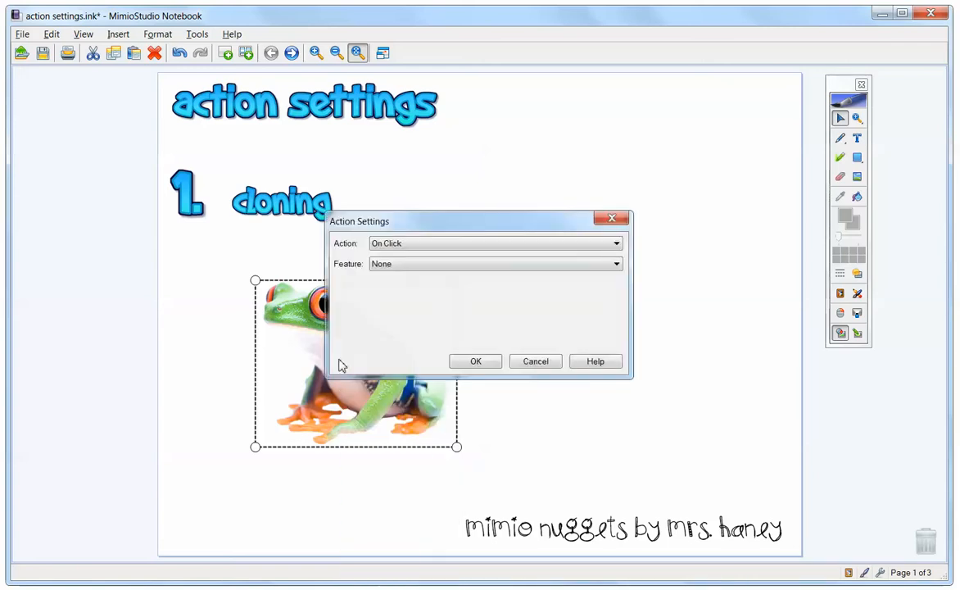
{"action": "left_click_drag", "start_coordinate": [390, 227], "coordinate": [536, 255]}
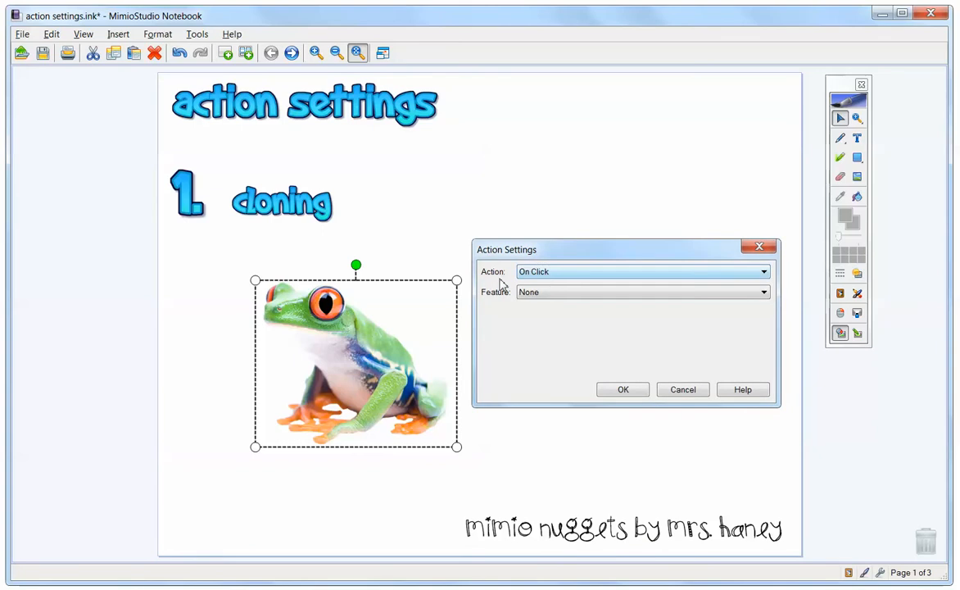
{"action": "left_click", "coordinate": [549, 272]}
{"action": "left_click", "coordinate": [542, 294]}
{"action": "left_click", "coordinate": [535, 295]}
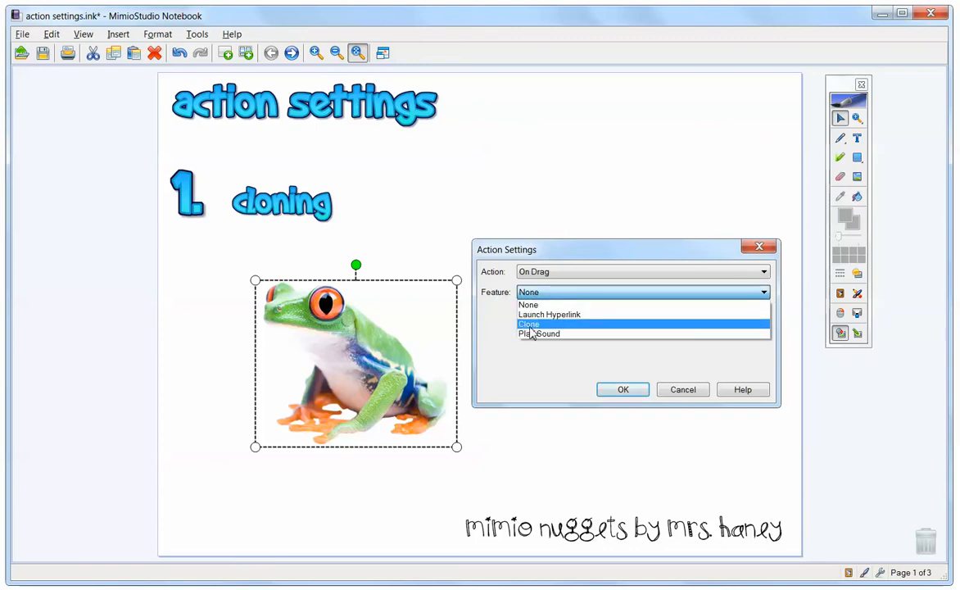
{"action": "left_click", "coordinate": [531, 325]}
{"action": "left_click", "coordinate": [622, 390]}
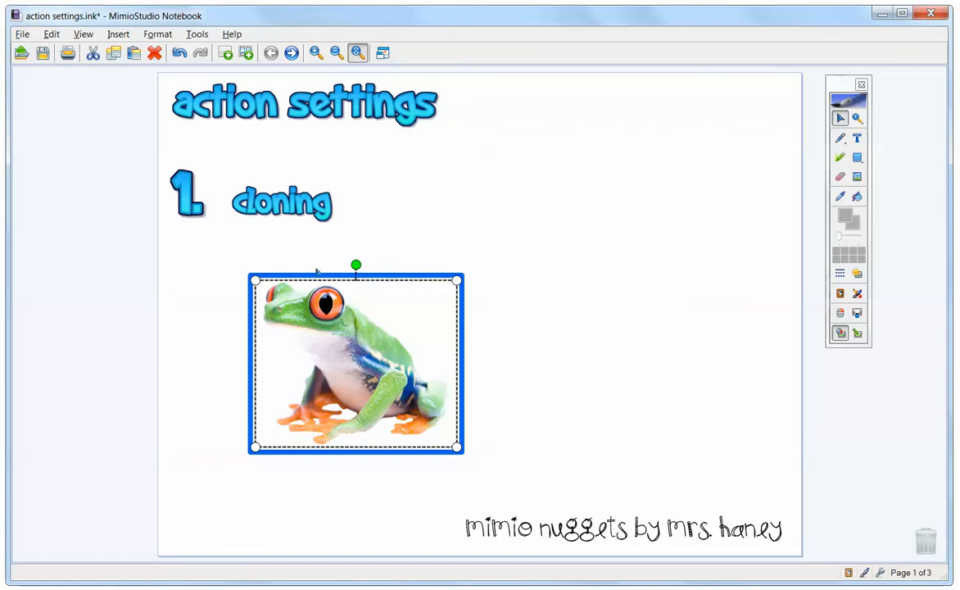
Lock the frog image in place and pull three clones of it onto the empty right half of the page
{"action": "right_click", "coordinate": [426, 284]}
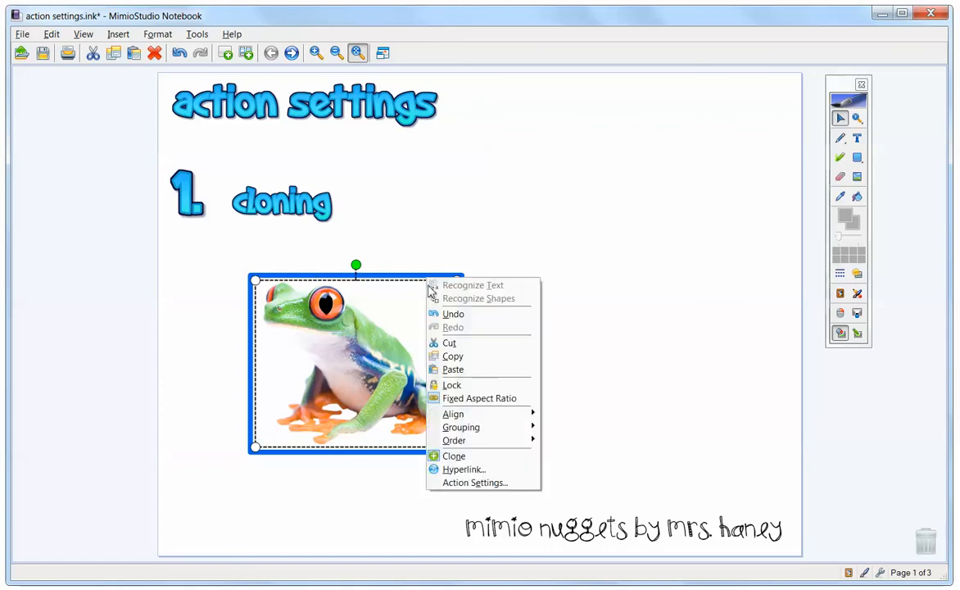
{"action": "left_click", "coordinate": [452, 384]}
{"action": "left_click_drag", "start_coordinate": [358, 376], "coordinate": [615, 193]}
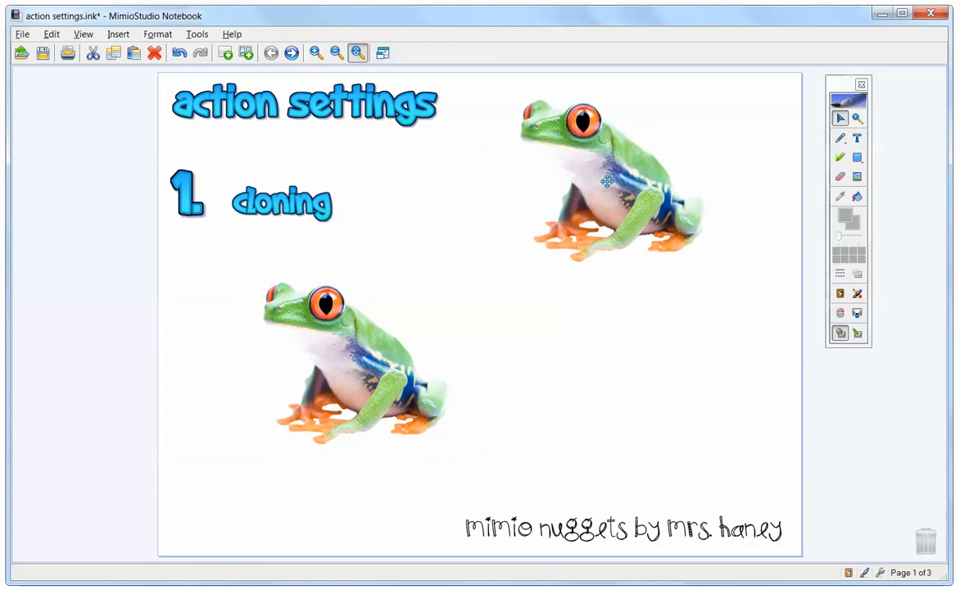
{"action": "mouse_move", "coordinate": [368, 385]}
{"action": "left_mouse_down"}
{"action": "mouse_move", "coordinate": [556, 385]}
{"action": "mouse_move", "coordinate": [696, 344]}
{"action": "mouse_move", "coordinate": [700, 316]}
{"action": "left_mouse_up"}
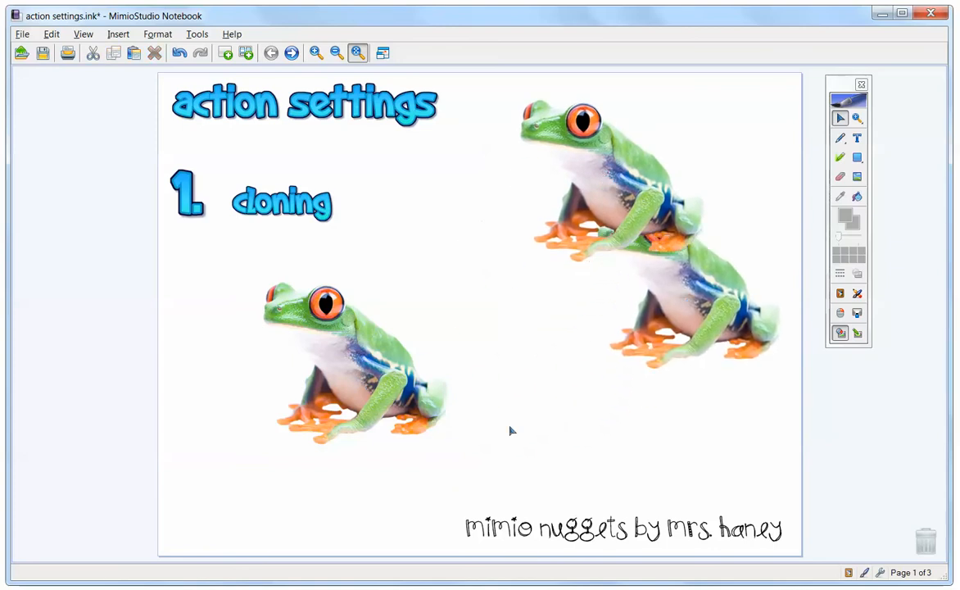
{"action": "left_click_drag", "start_coordinate": [346, 371], "coordinate": [638, 406]}
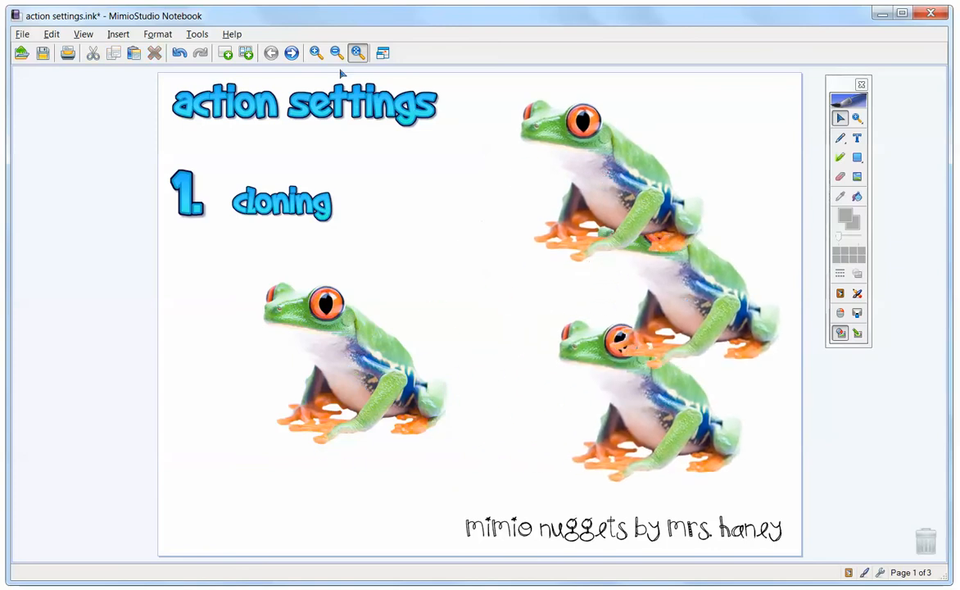
{"action": "left_click", "coordinate": [292, 53]}
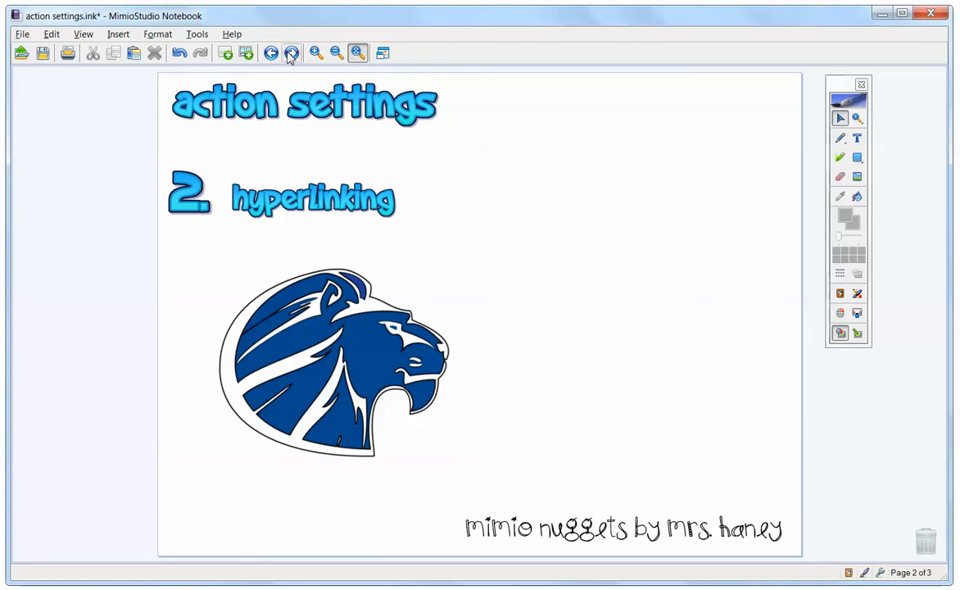
{"action": "left_click", "coordinate": [356, 364]}
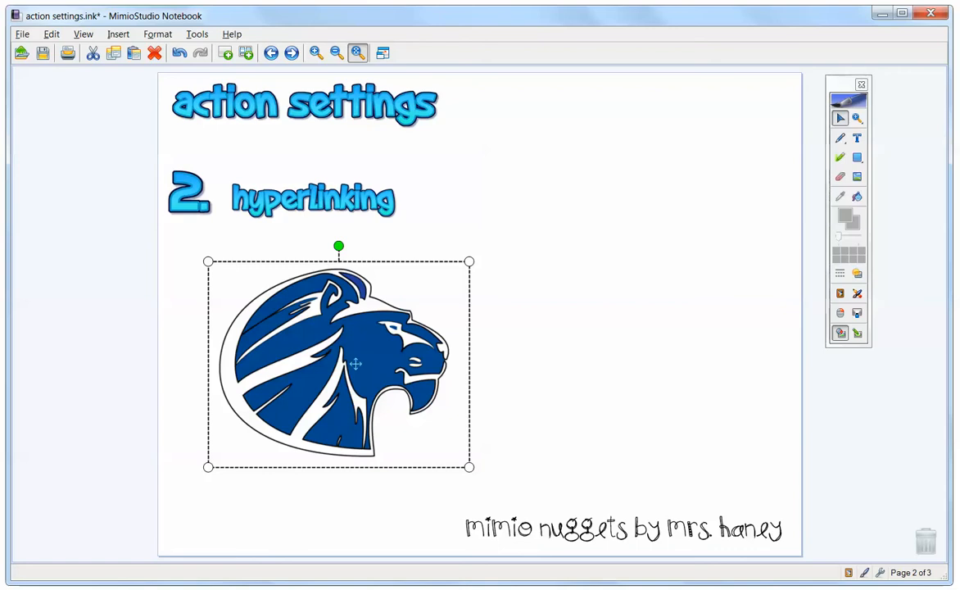
{"action": "right_click", "coordinate": [298, 335]}
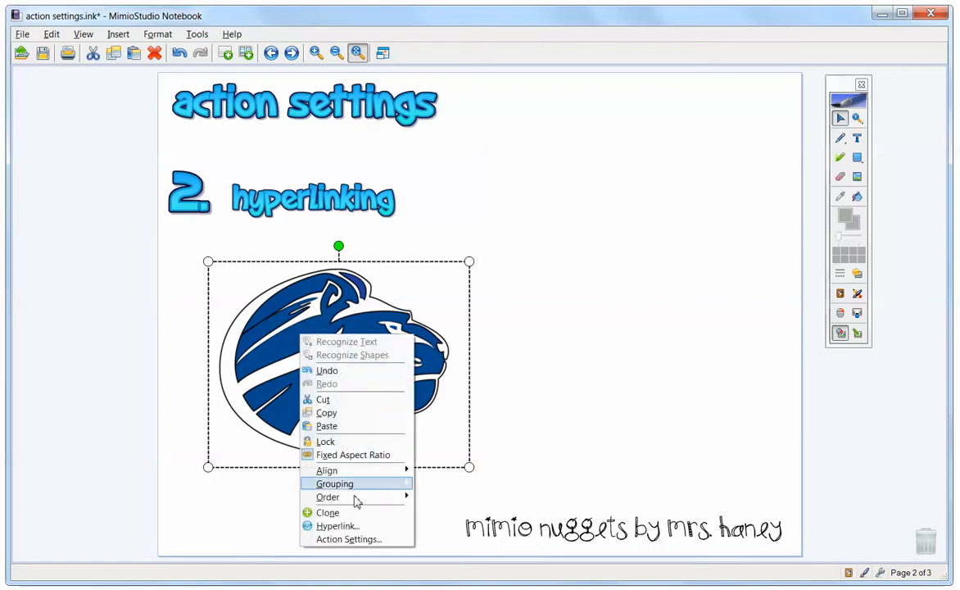
{"action": "left_click", "coordinate": [352, 539]}
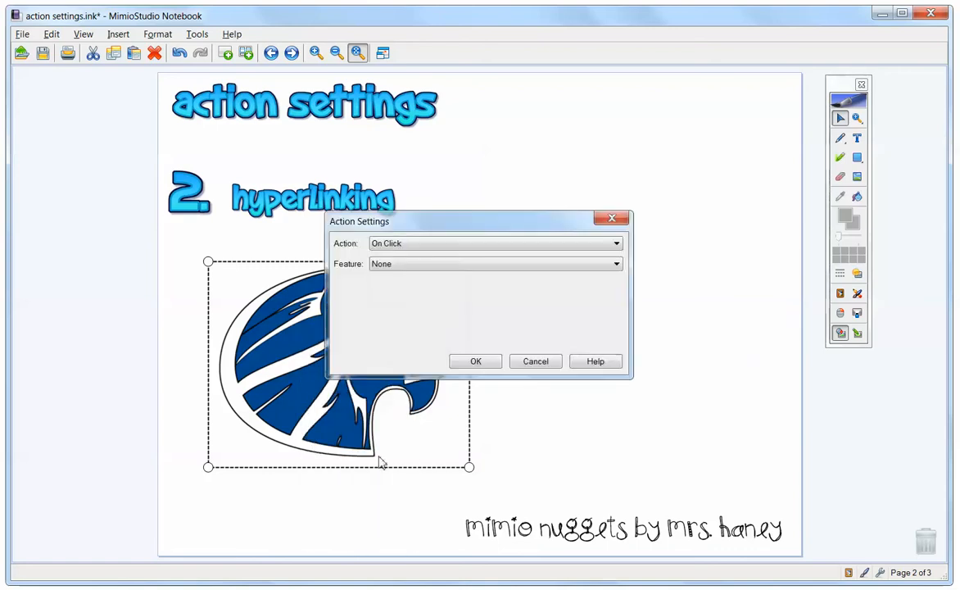
{"action": "left_click_drag", "start_coordinate": [399, 223], "coordinate": [553, 262]}
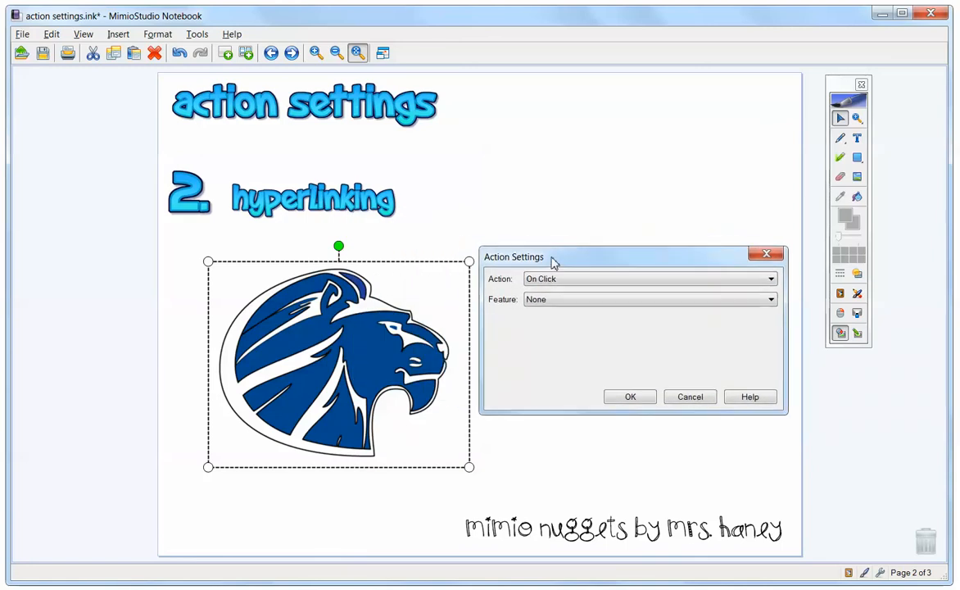
{"action": "left_click", "coordinate": [534, 300]}
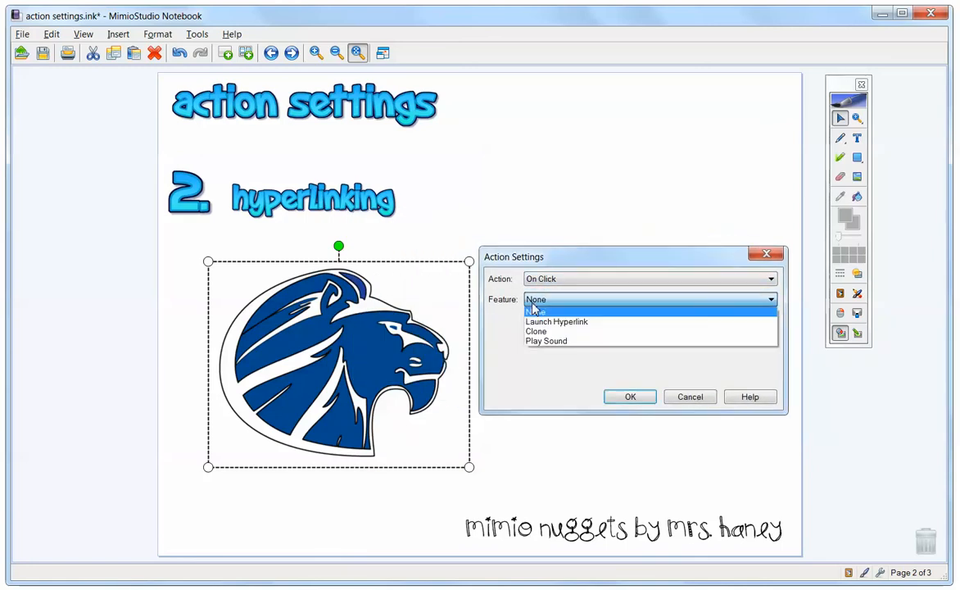
{"action": "left_click", "coordinate": [545, 322]}
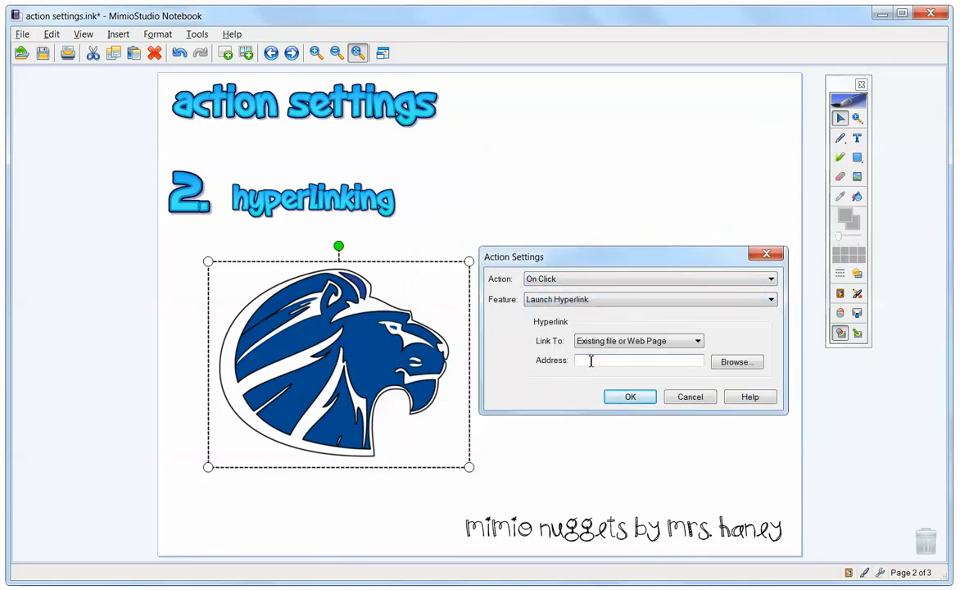
{"action": "type", "text": "http://www.goddardusd.com"}
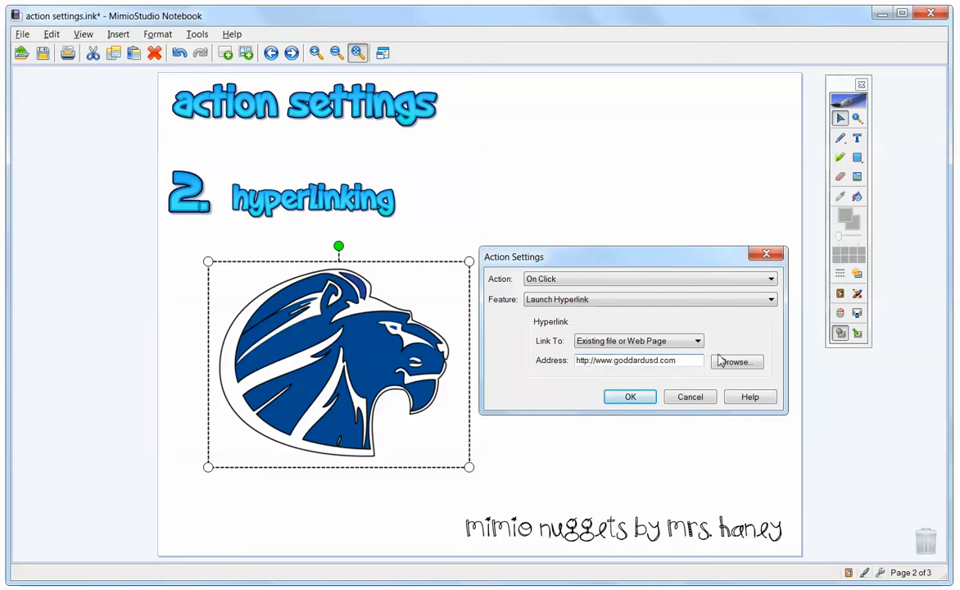
{"action": "left_click", "coordinate": [629, 398]}
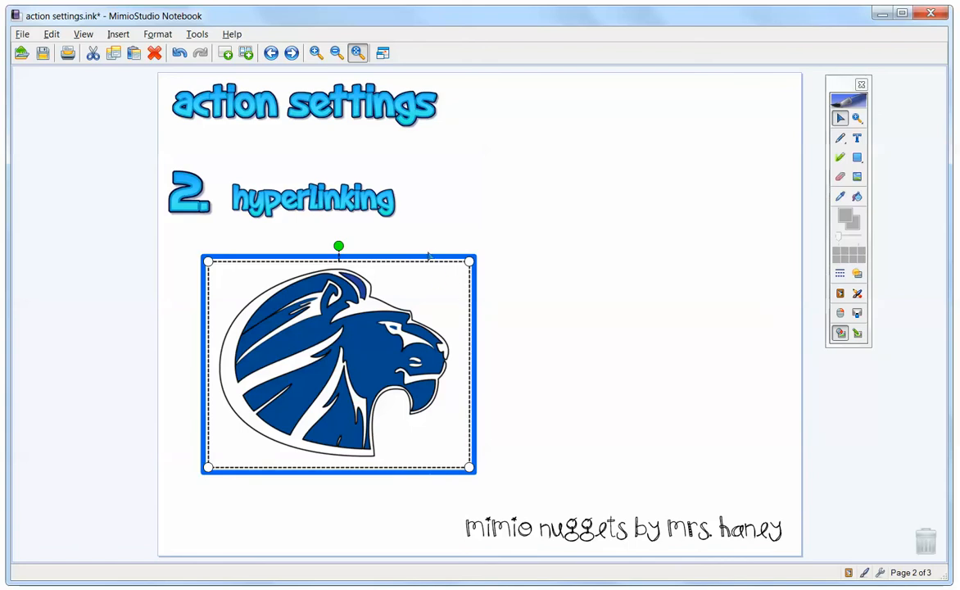
Lock the lion head image in place and test its hyperlink
{"action": "right_click", "coordinate": [430, 256]}
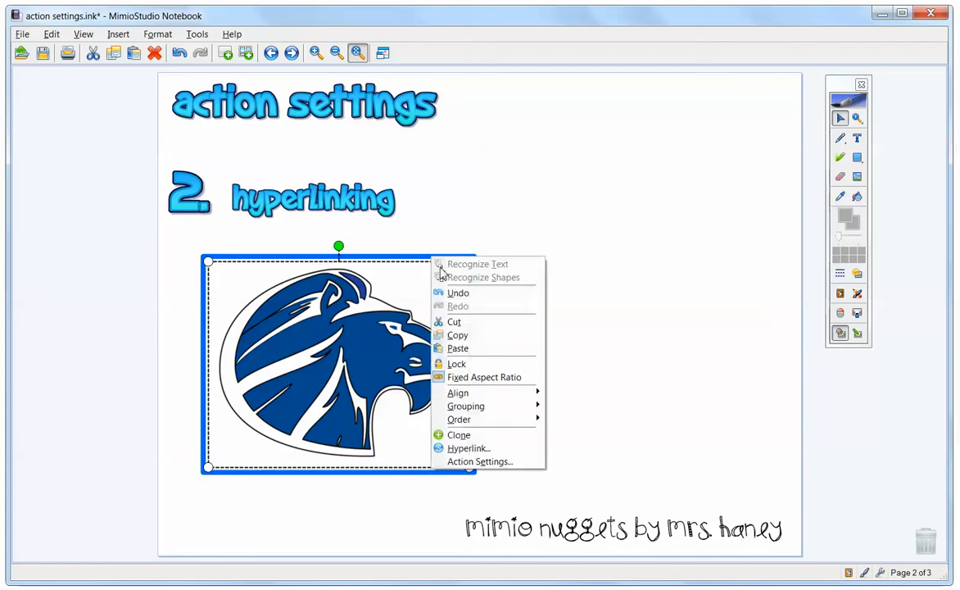
{"action": "left_click", "coordinate": [456, 363]}
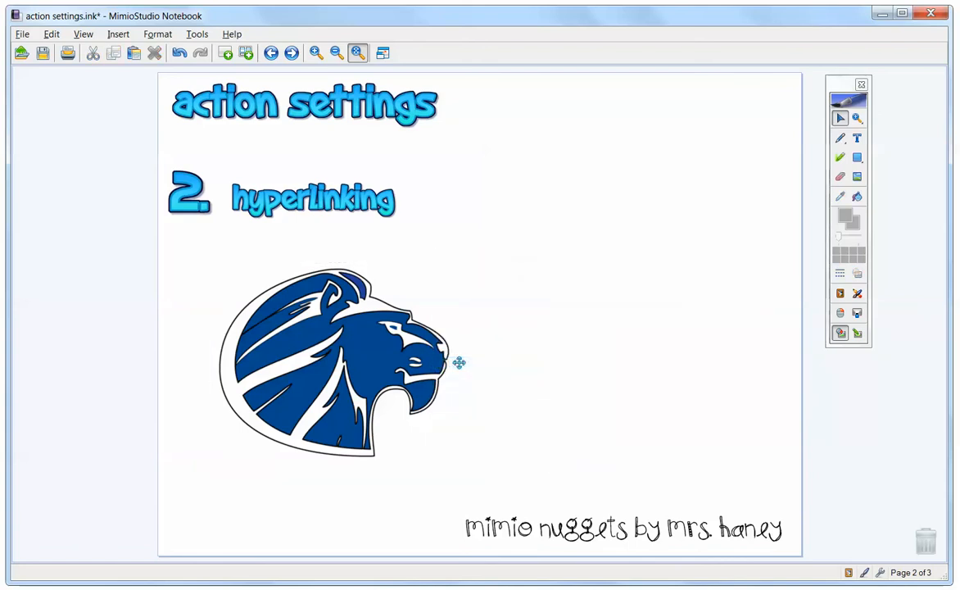
{"action": "left_click", "coordinate": [326, 359]}
On page 3, set the goldfish image's On Click action to the Play Sound feature
{"action": "left_click", "coordinate": [291, 53]}
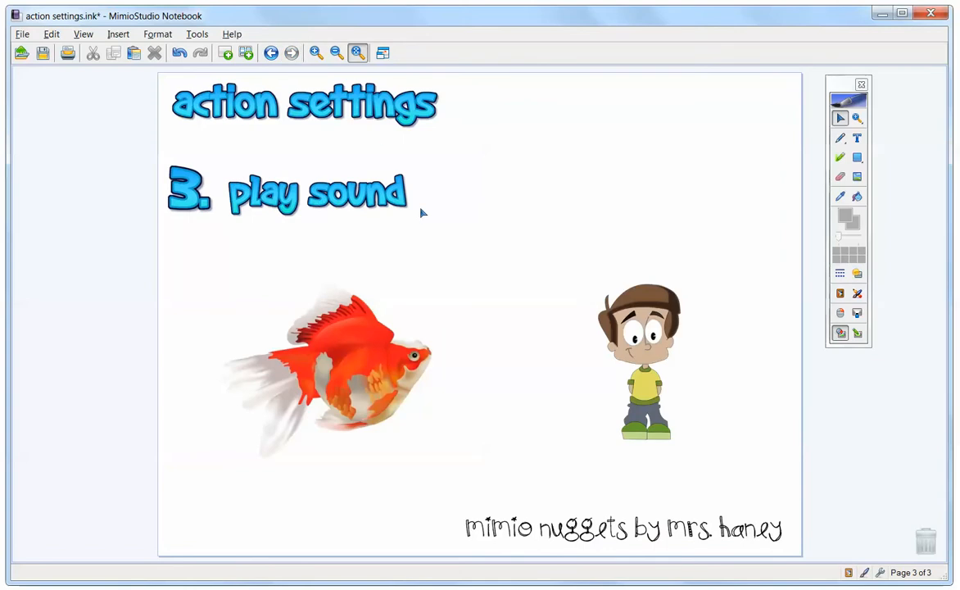
{"action": "left_click", "coordinate": [358, 375]}
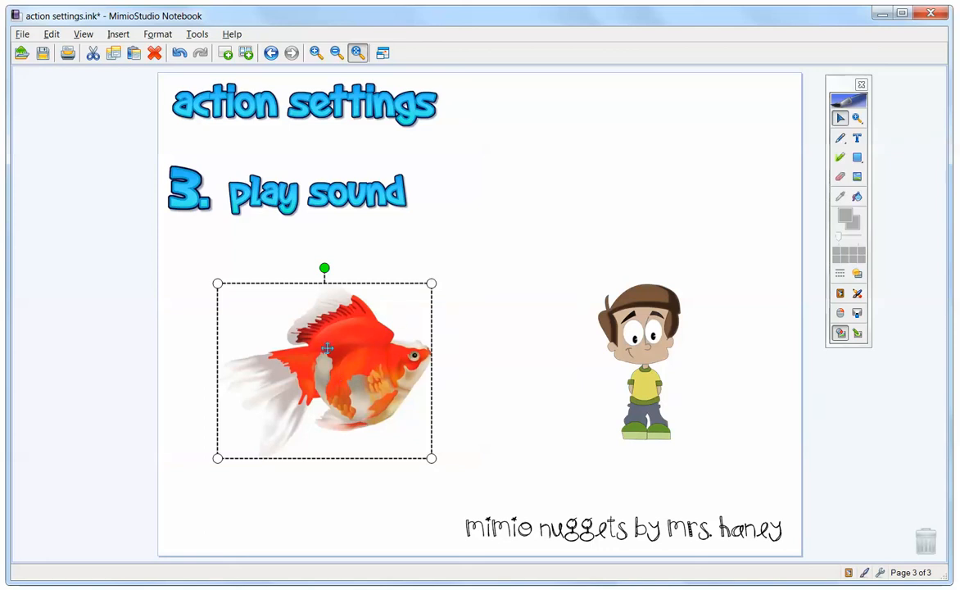
{"action": "right_click", "coordinate": [330, 375]}
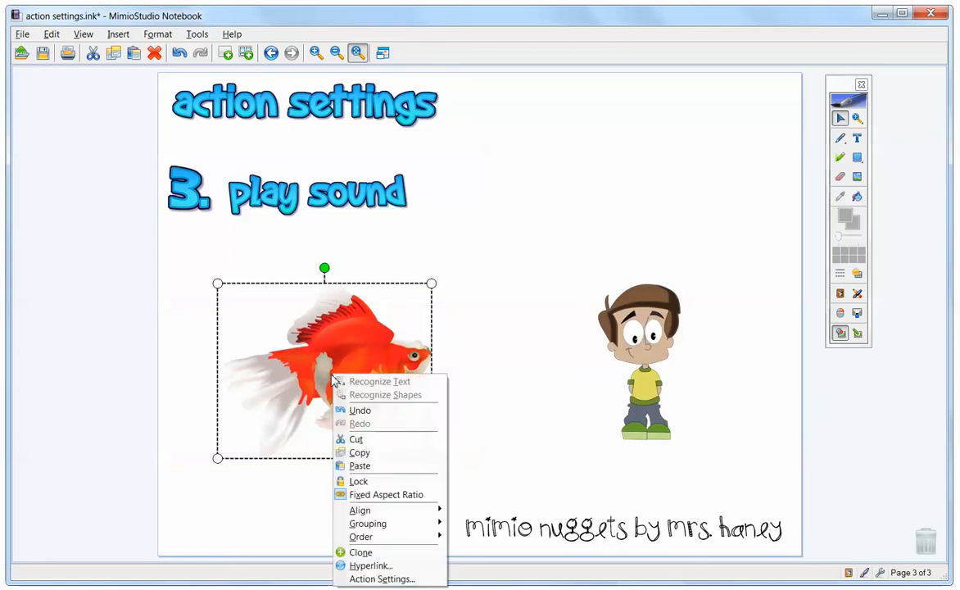
{"action": "left_click", "coordinate": [363, 579]}
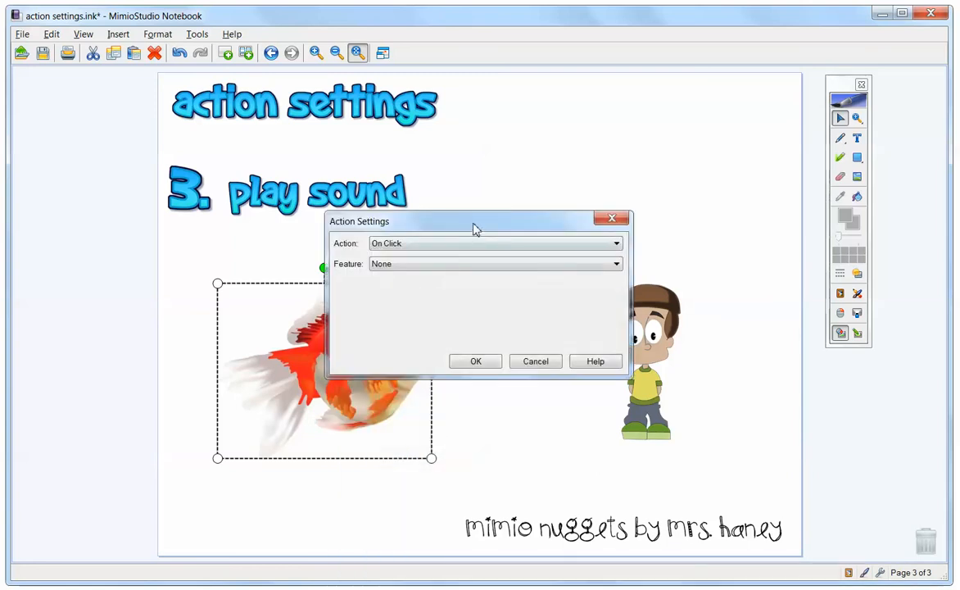
{"action": "left_click_drag", "start_coordinate": [473, 225], "coordinate": [601, 301]}
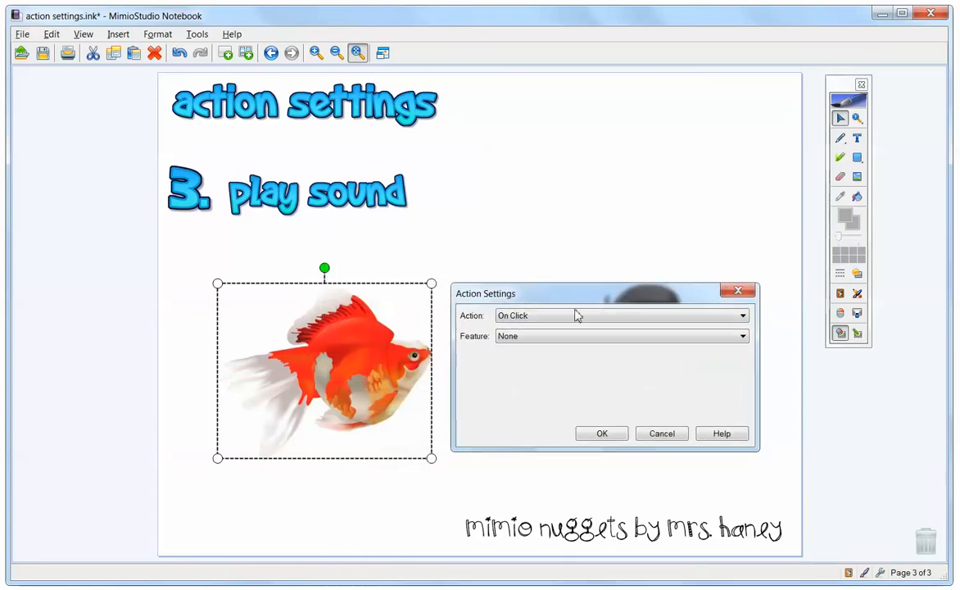
{"action": "left_click", "coordinate": [527, 341]}
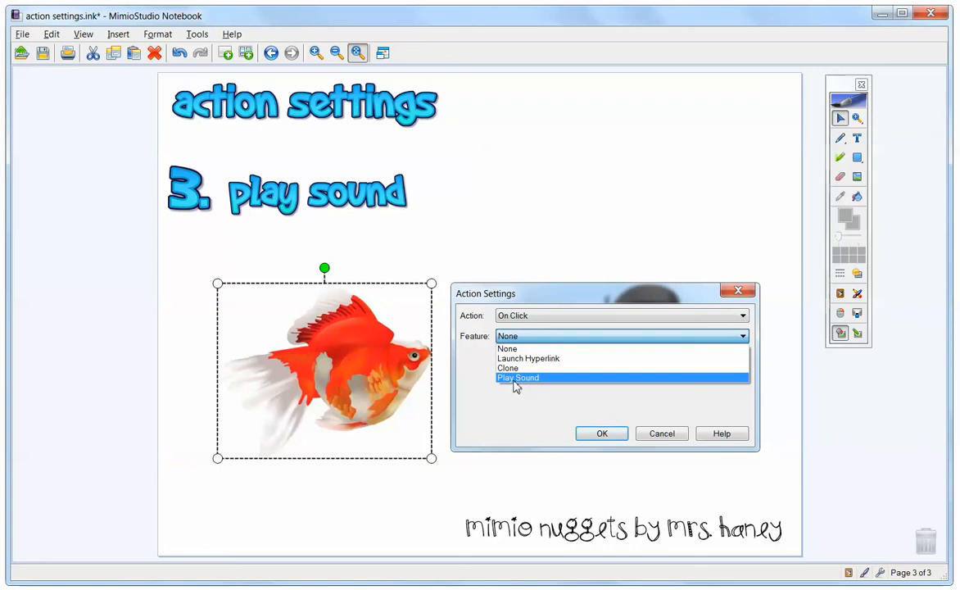
{"action": "left_click", "coordinate": [516, 386]}
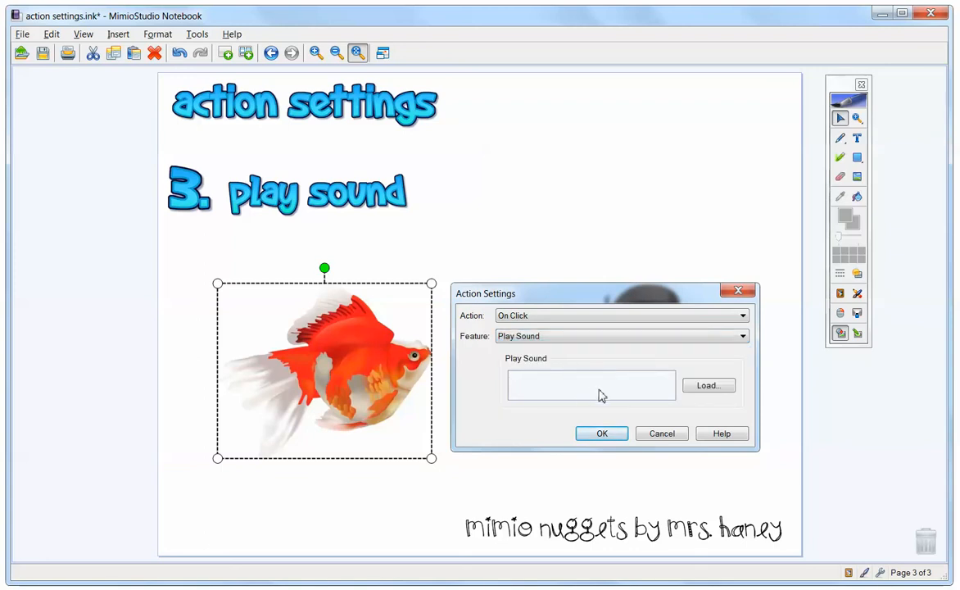
Load the bubbles MP3 from the Desktop as the goldfish's sound and lock the goldfish in place
{"action": "left_click", "coordinate": [703, 388]}
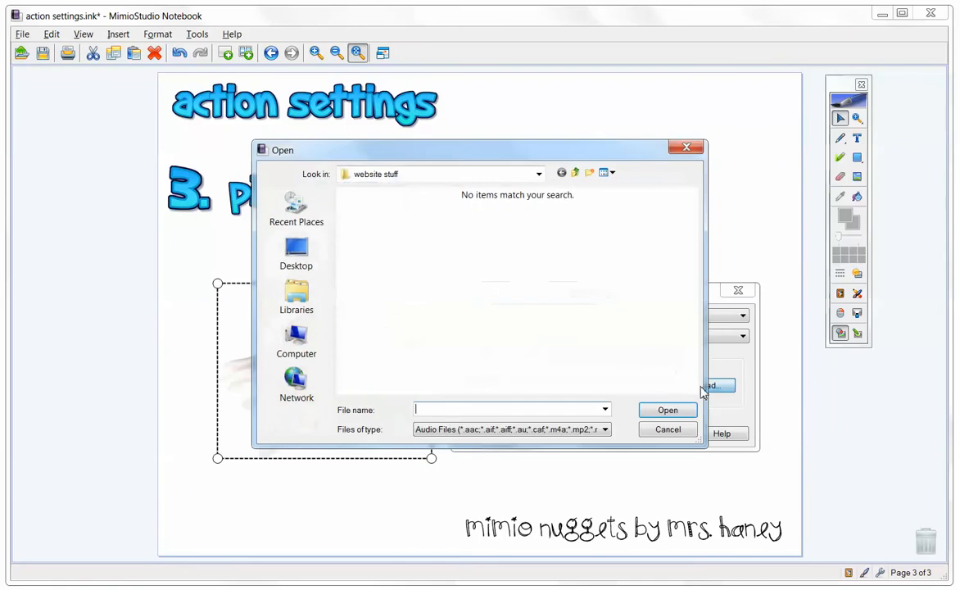
{"action": "left_click", "coordinate": [296, 256]}
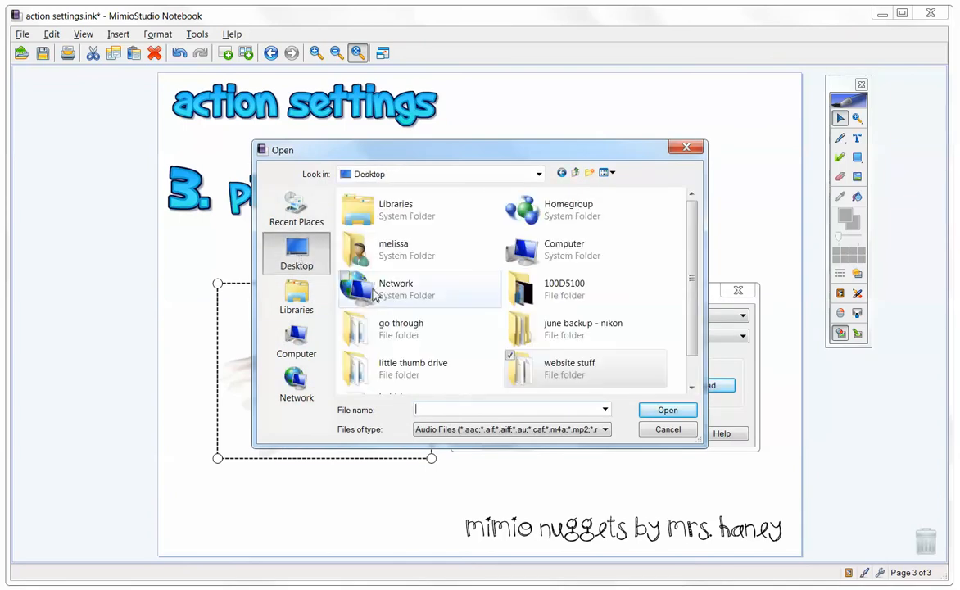
{"action": "left_click_drag", "start_coordinate": [695, 268], "coordinate": [695, 289]}
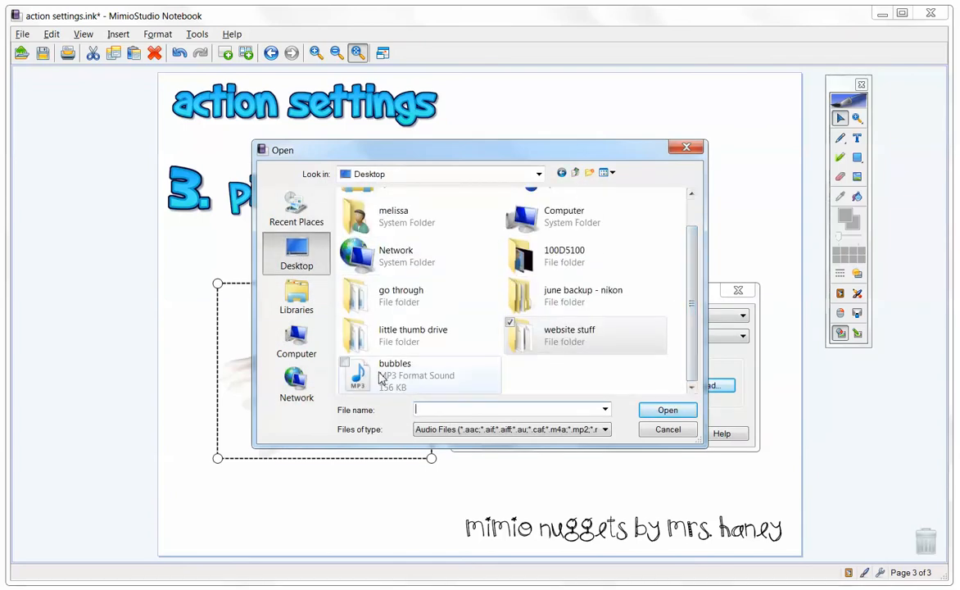
{"action": "double_click", "coordinate": [361, 377]}
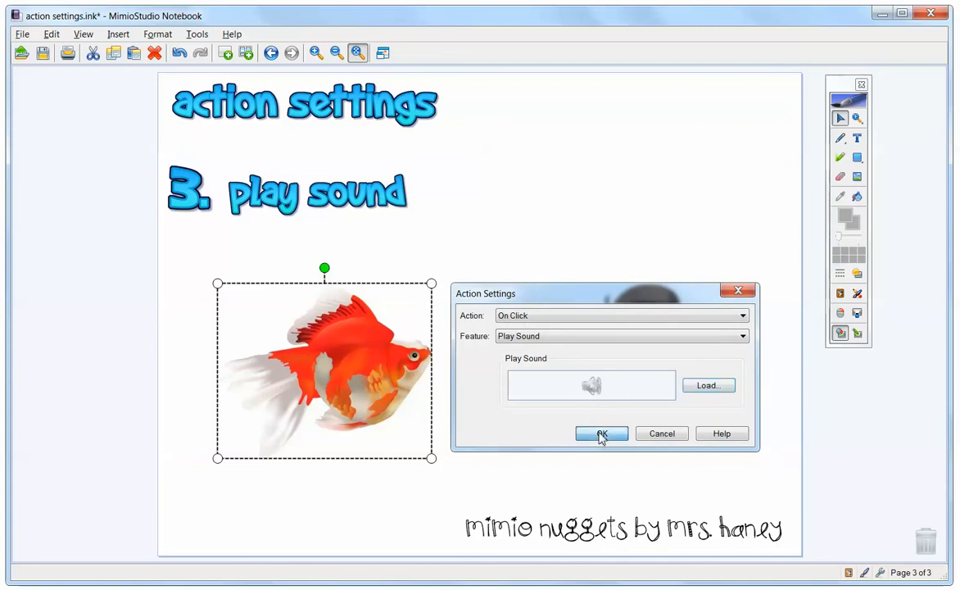
{"action": "left_click", "coordinate": [602, 434]}
{"action": "right_click", "coordinate": [389, 281]}
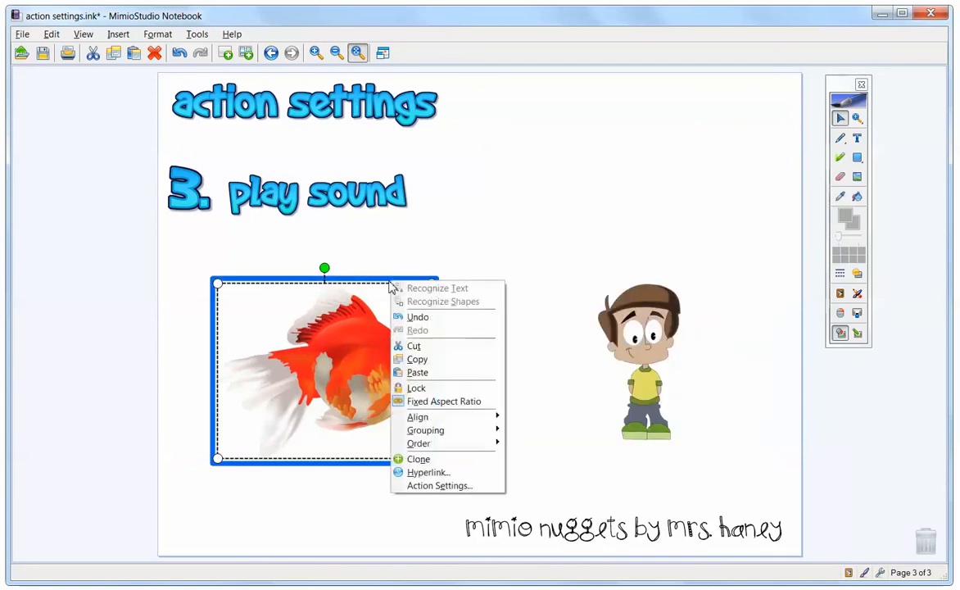
{"action": "left_click", "coordinate": [415, 388]}
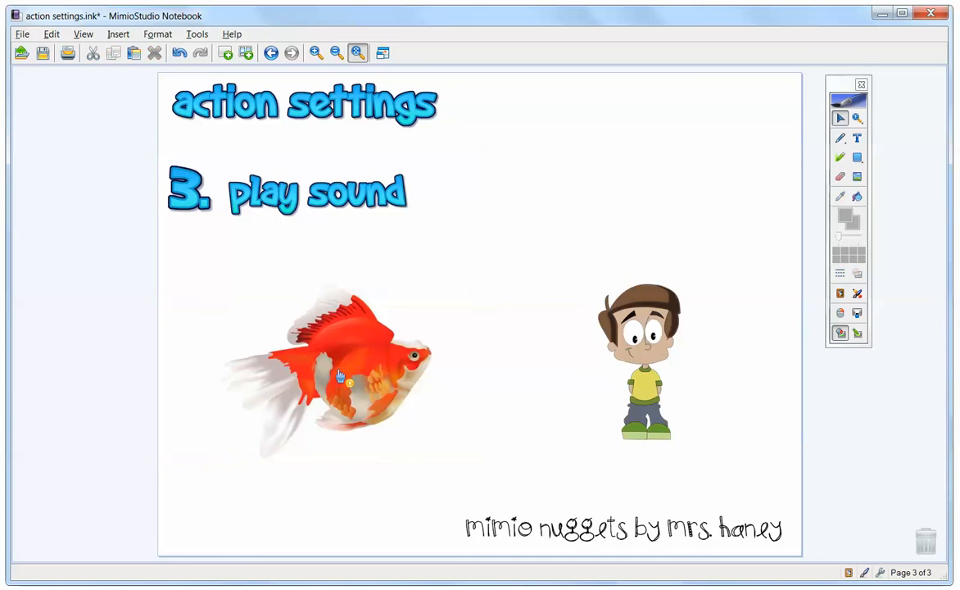
Select the boy image on page 3 and open the Gallery window, moving it fully into view beside the page
{"action": "left_click", "coordinate": [650, 364]}
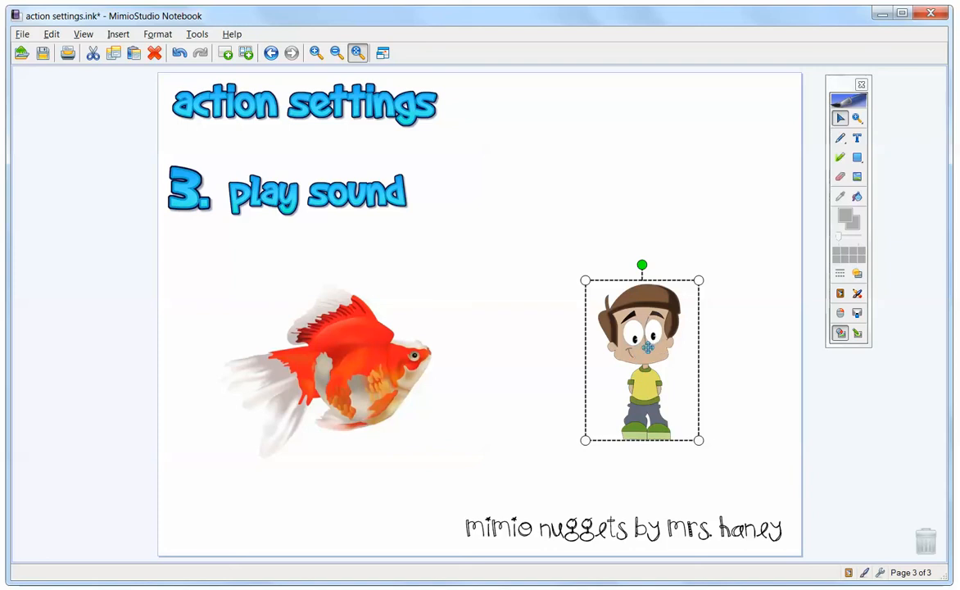
{"action": "left_click", "coordinate": [843, 296]}
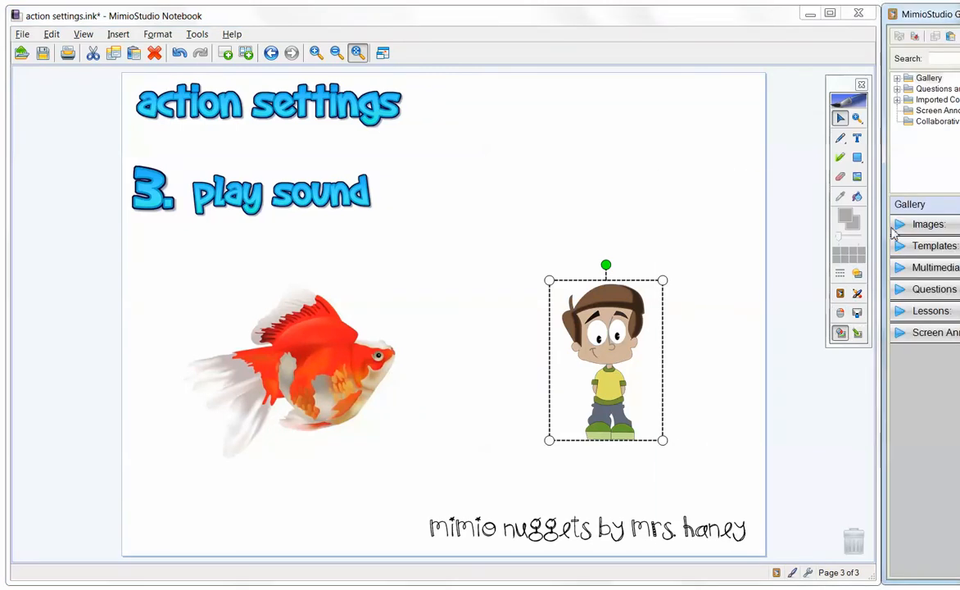
{"action": "left_click_drag", "start_coordinate": [931, 20], "coordinate": [827, 21]}
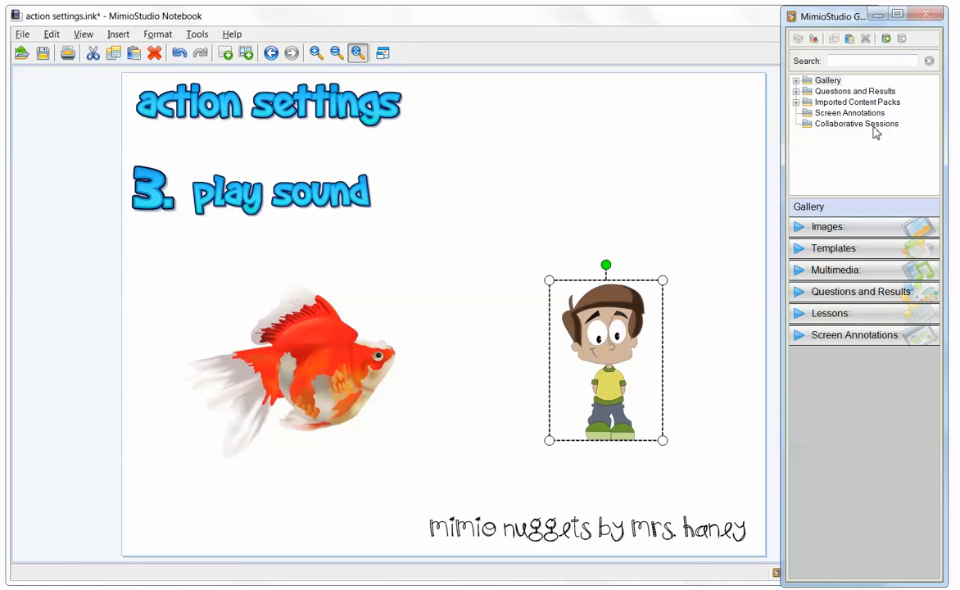
Search the Gallery for "sound" and open the Sound Effects folder with its multimedia items expanded
{"action": "left_click", "coordinate": [828, 81]}
{"action": "left_click", "coordinate": [843, 62]}
{"action": "type", "text": "sound"}
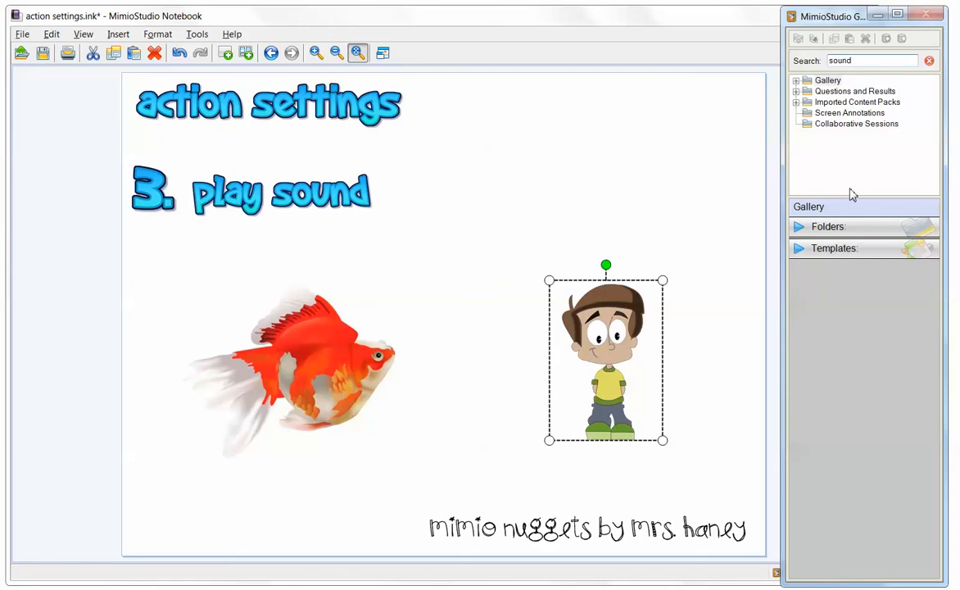
{"action": "left_click", "coordinate": [852, 232]}
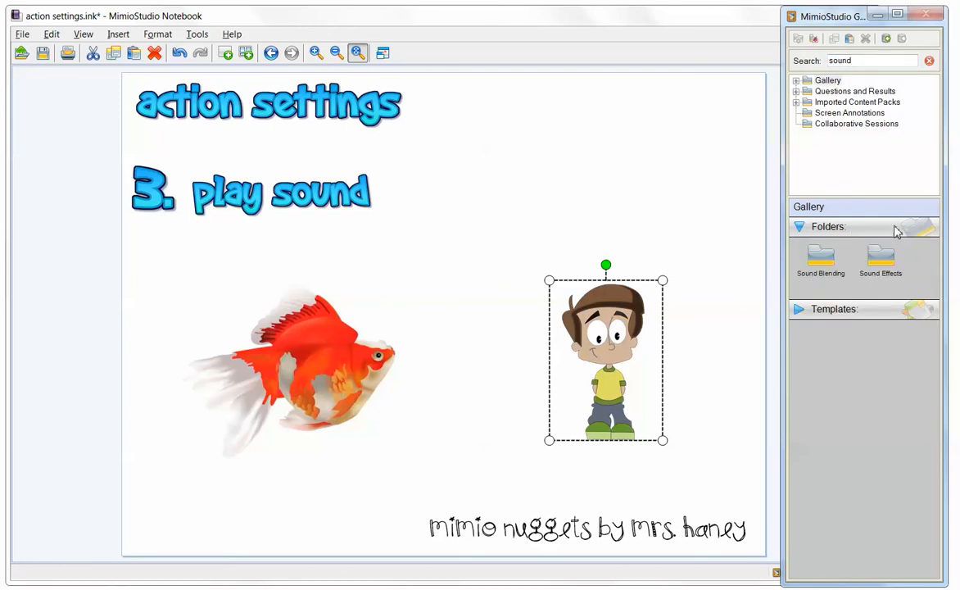
{"action": "double_click", "coordinate": [877, 266]}
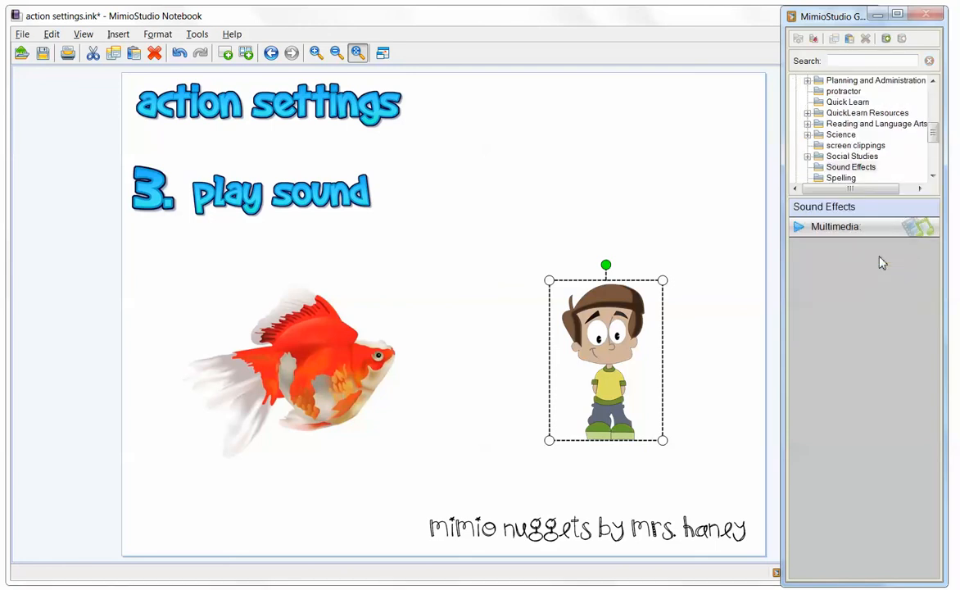
{"action": "left_click", "coordinate": [856, 230]}
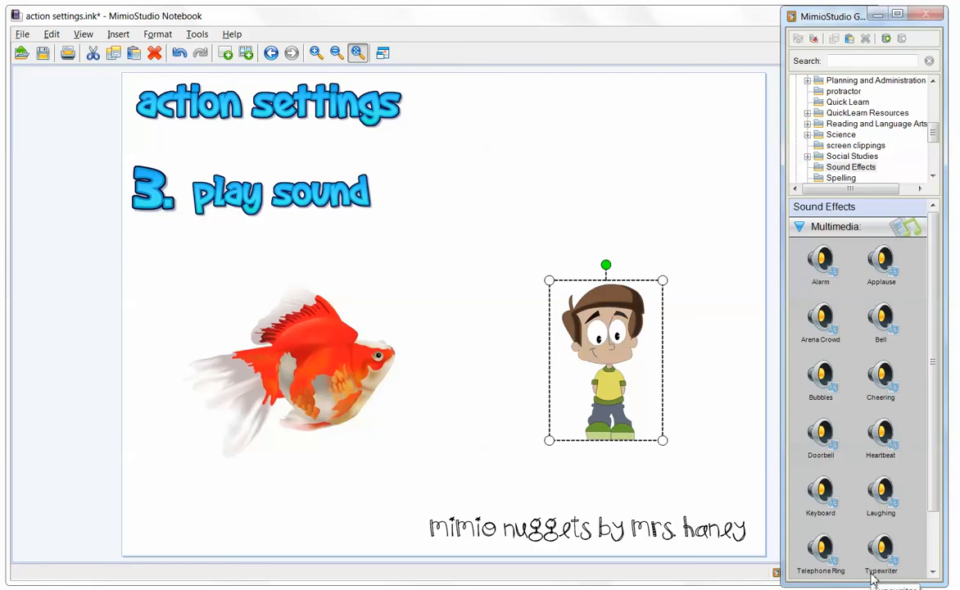
Set the boy image's On Click action to the Play Sound feature, moving the settings dialog clear of the boy
{"action": "right_click", "coordinate": [615, 334]}
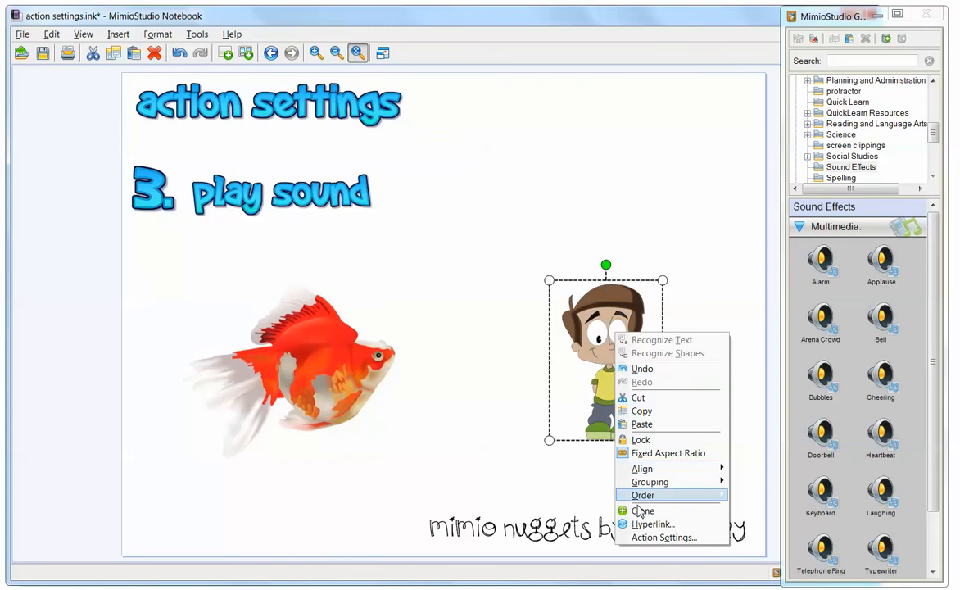
{"action": "left_click", "coordinate": [653, 539]}
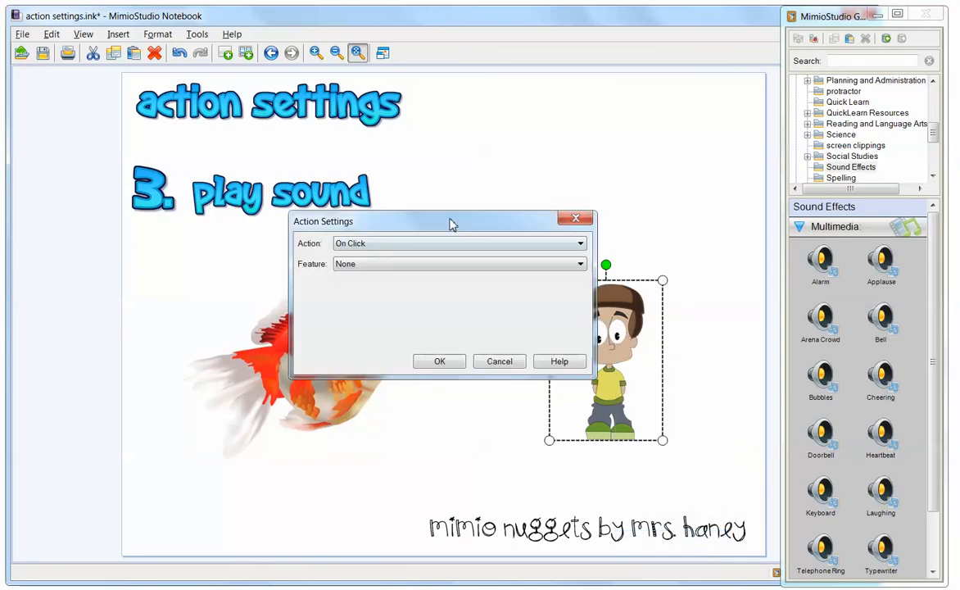
{"action": "left_click_drag", "start_coordinate": [414, 219], "coordinate": [331, 244]}
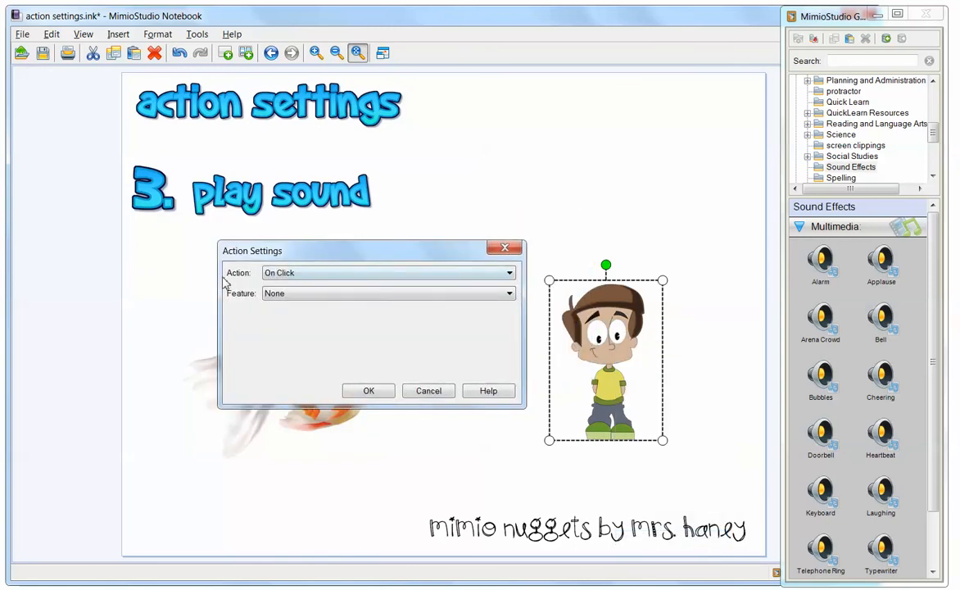
{"action": "left_click", "coordinate": [297, 295]}
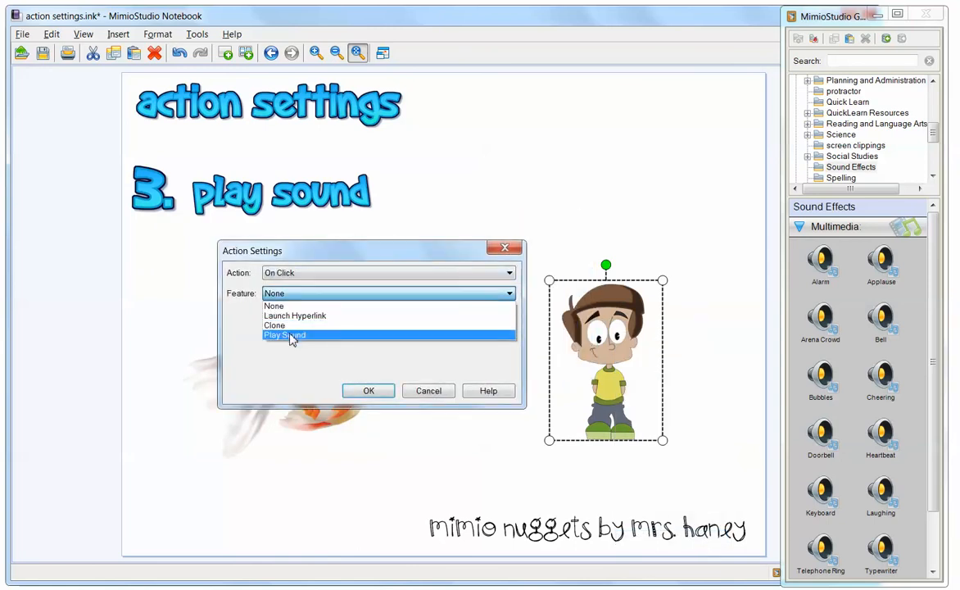
{"action": "left_click", "coordinate": [292, 335]}
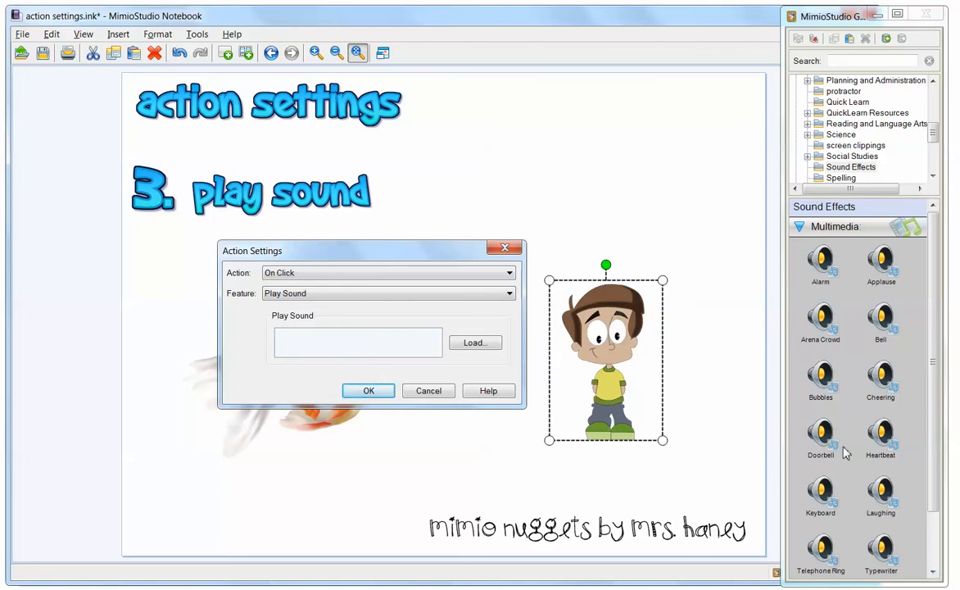
Assign the Cheering sound effect from the Gallery as the boy's sound and lock the boy in place
{"action": "left_click", "coordinate": [883, 376]}
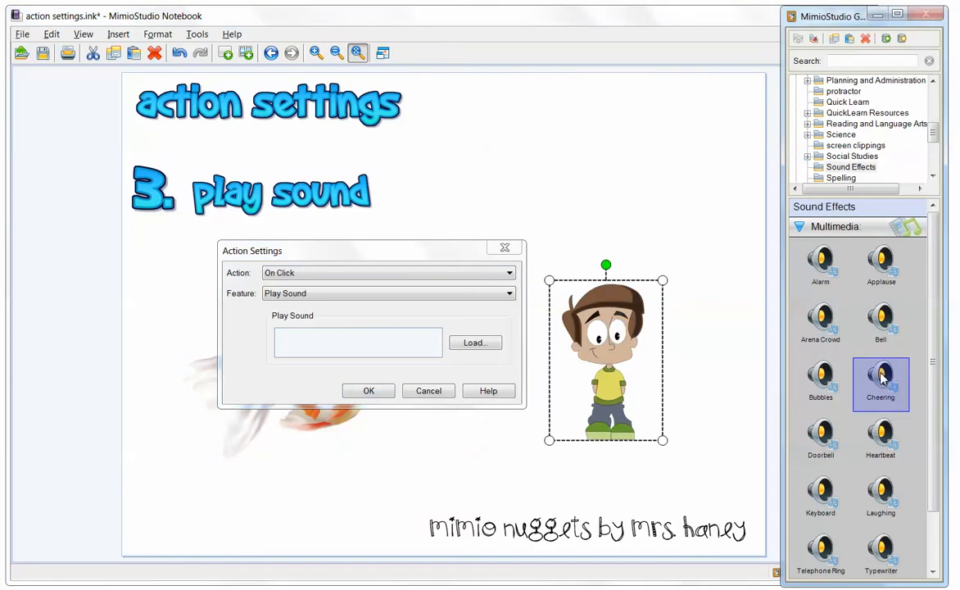
{"action": "left_click_drag", "start_coordinate": [882, 376], "coordinate": [355, 340]}
{"action": "left_click", "coordinate": [369, 391]}
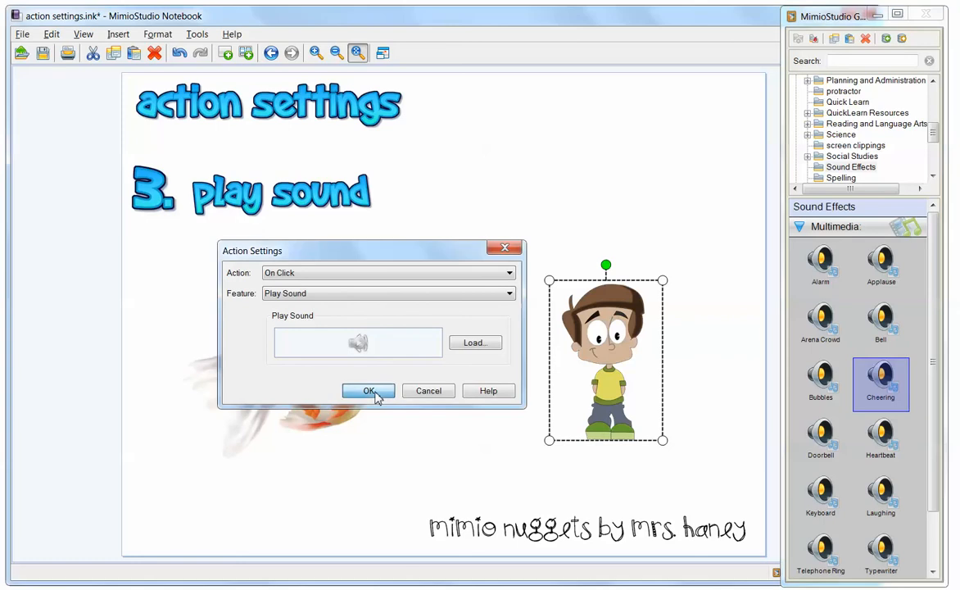
{"action": "right_click", "coordinate": [575, 277]}
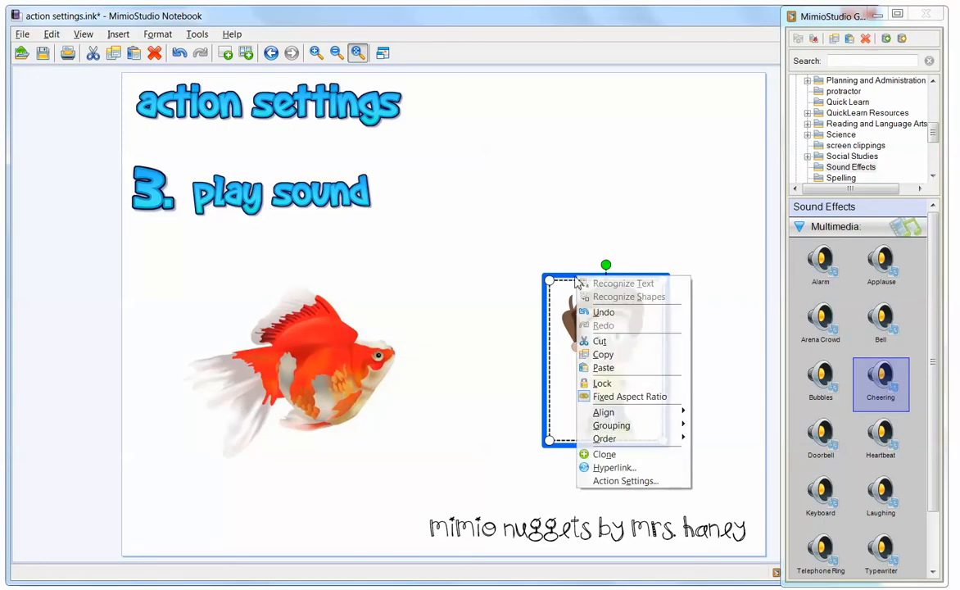
{"action": "left_click", "coordinate": [606, 383]}
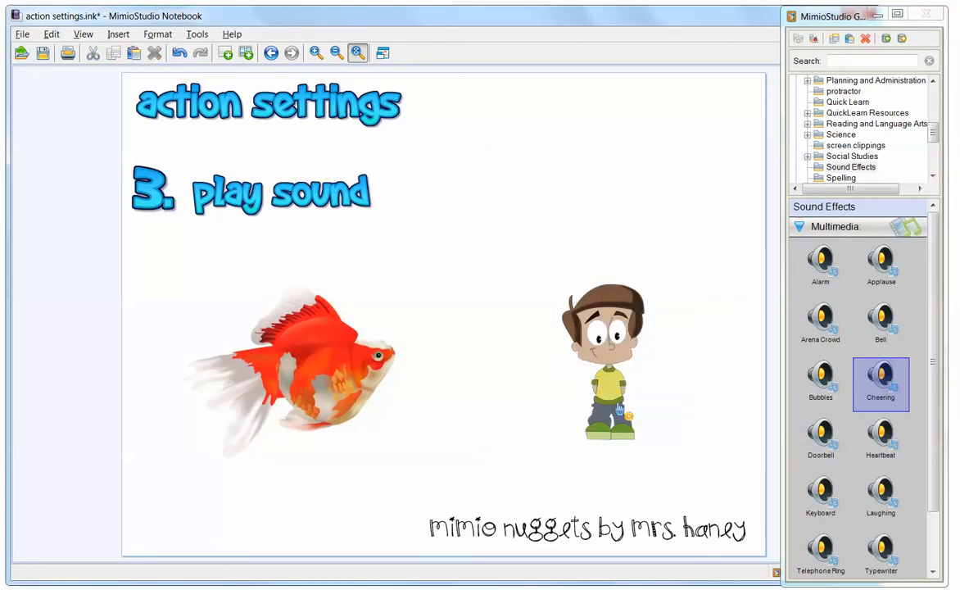